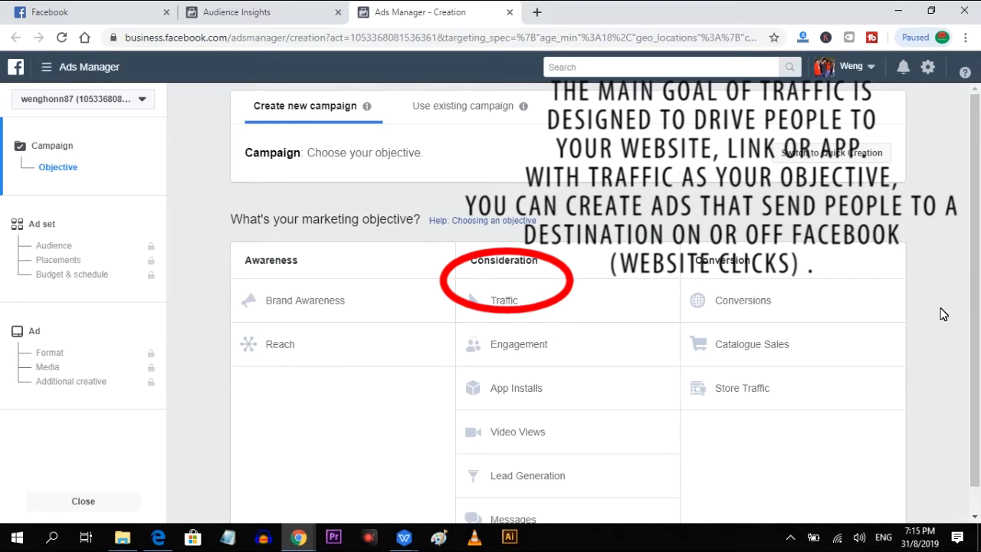
Start a campaign with the Traffic objective named "Product A" and continue through the ad account setup with its current settings.
scroll(944, 325, down, 1)
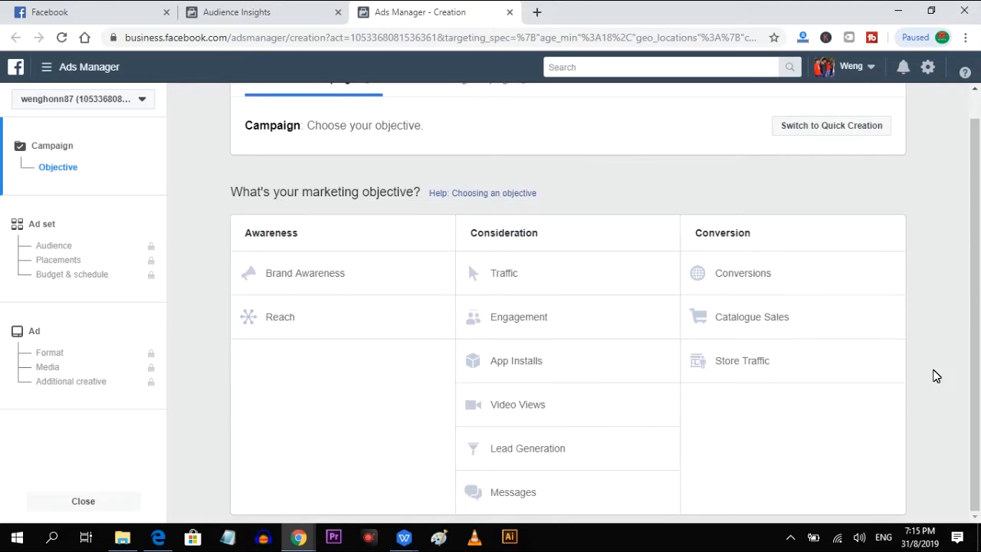
click(669, 276)
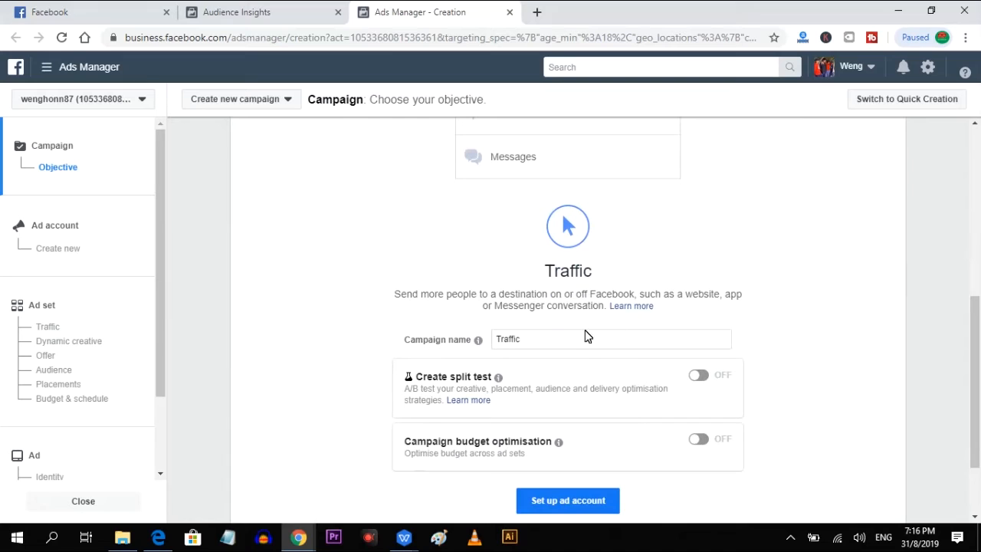
drag(574, 344, 486, 341)
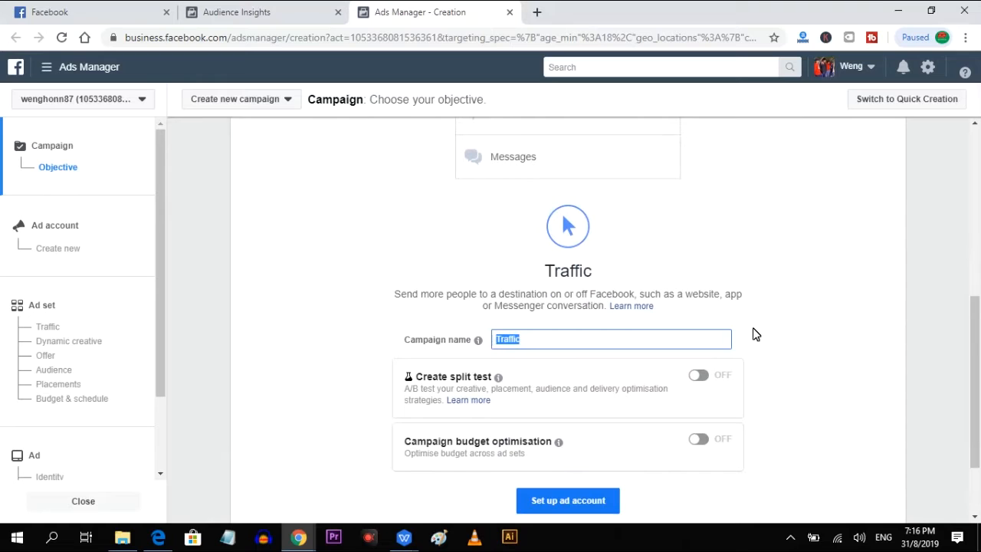
text(Product A)
scroll(753, 334, down, 1)
click(585, 433)
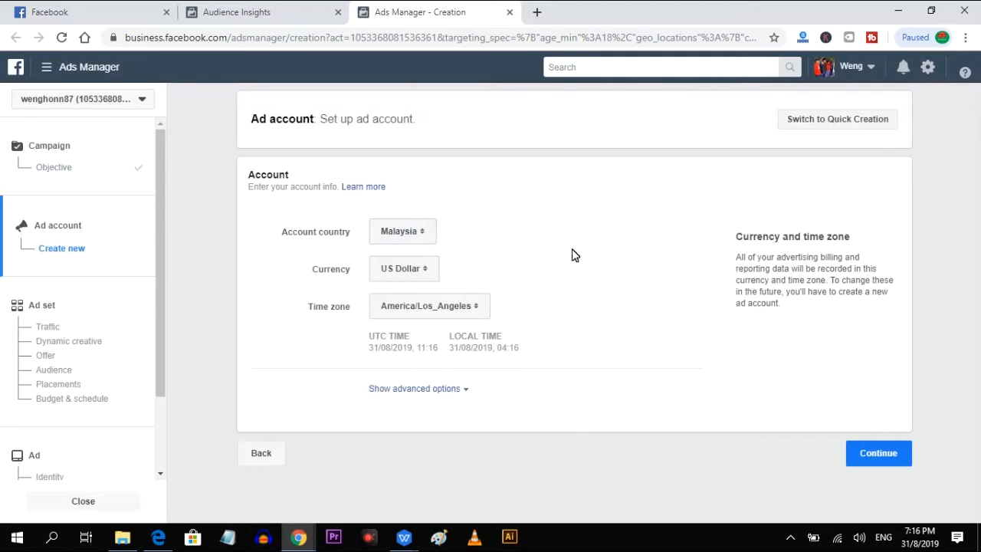
click(879, 458)
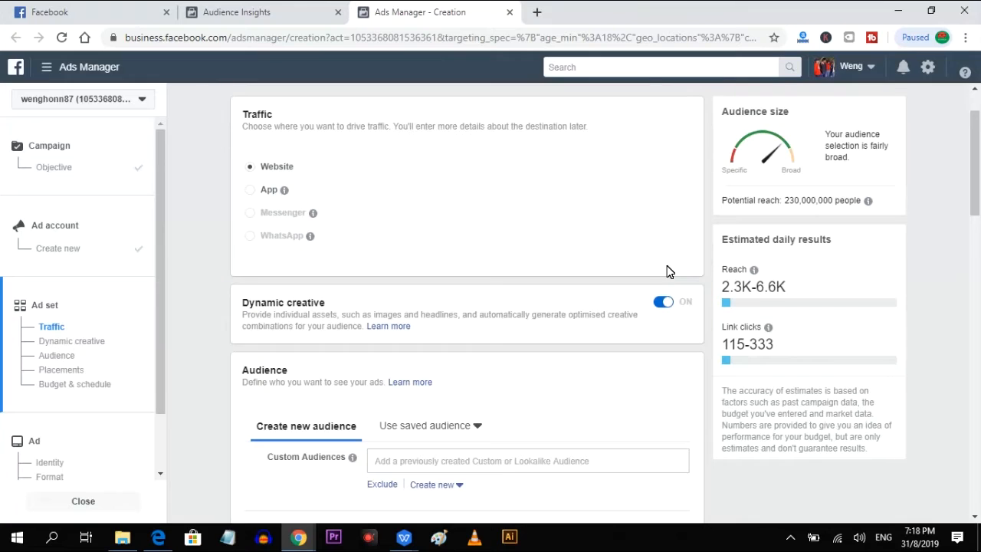
Set the audience's age range to 24–59 and its language to English (All).
scroll(667, 271, down, 3)
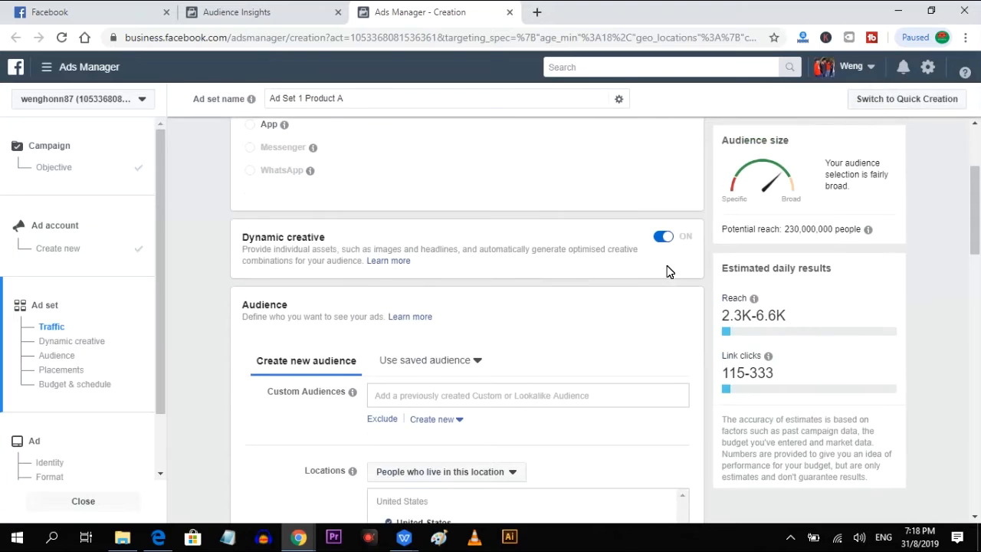
scroll(664, 271, down, 2)
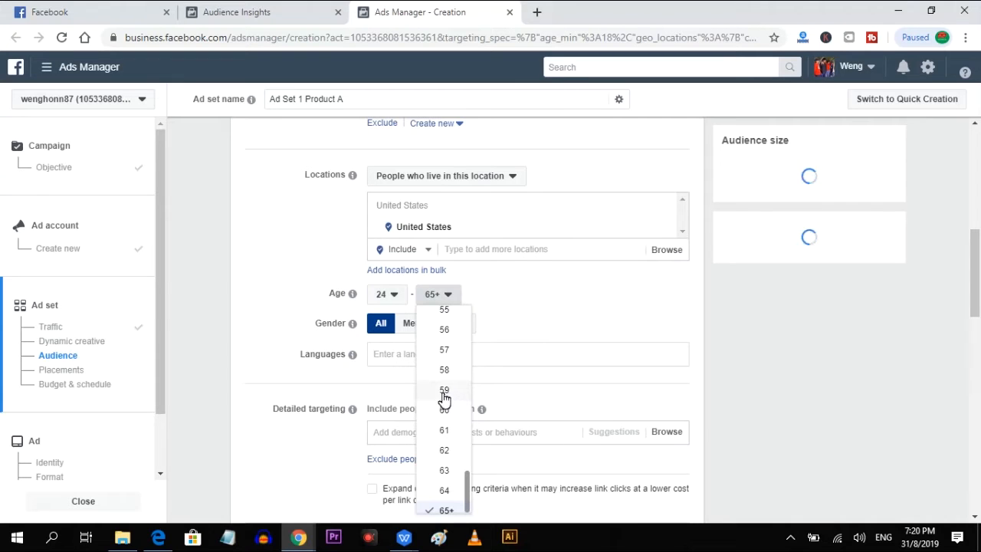
click(446, 394)
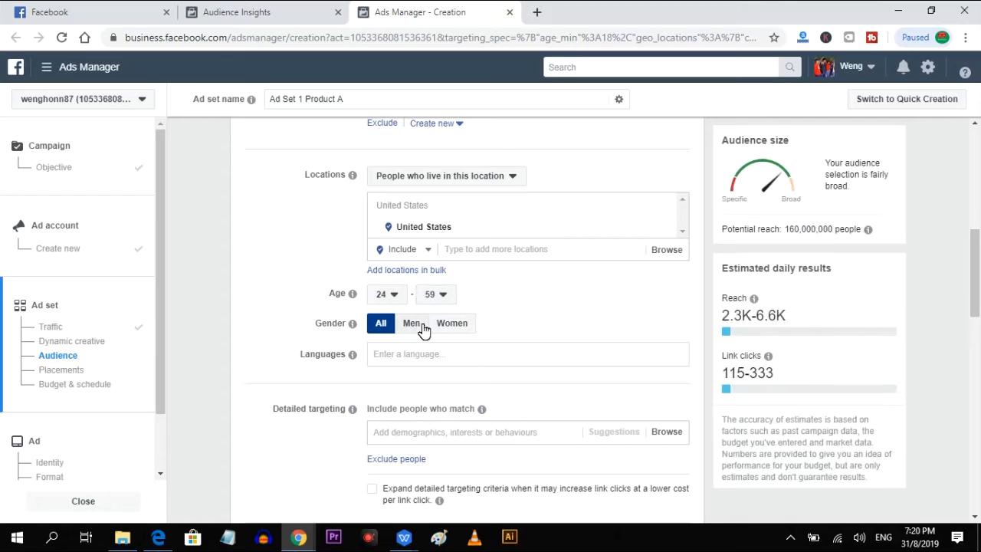
click(414, 354)
text(engli)
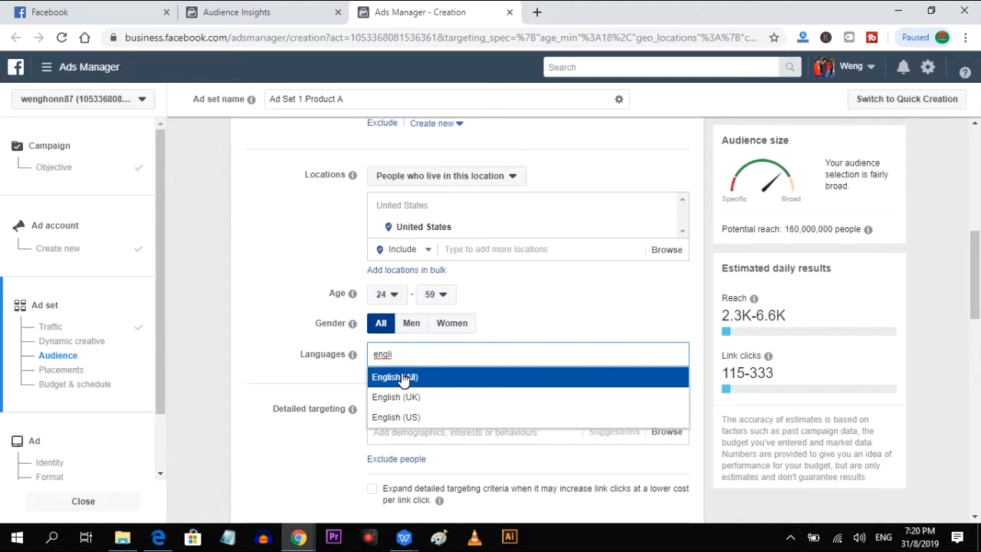
click(403, 377)
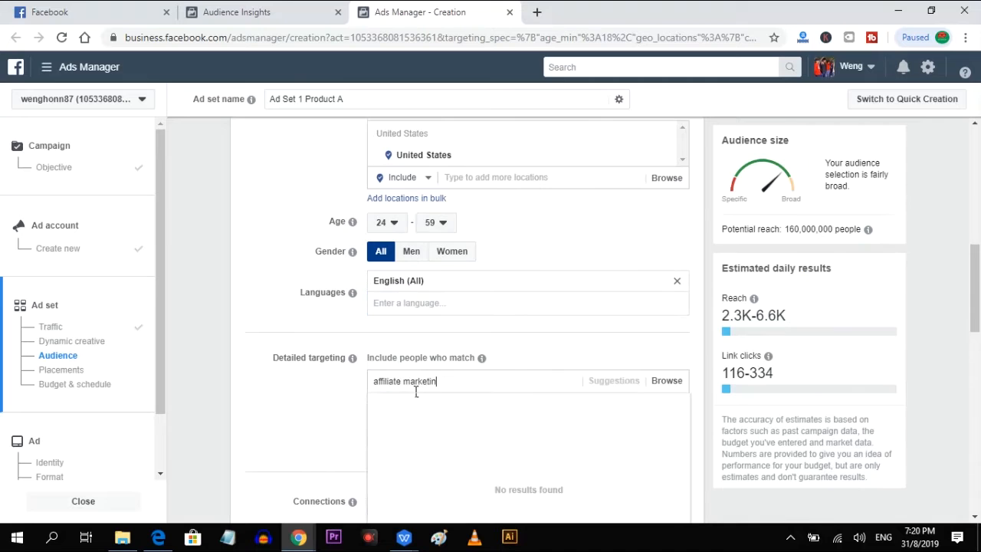
Target the interests Affiliate marketing and Smart Passive Income with Pat Flynn, and save the audience as "Product A Audience".
text(ng)
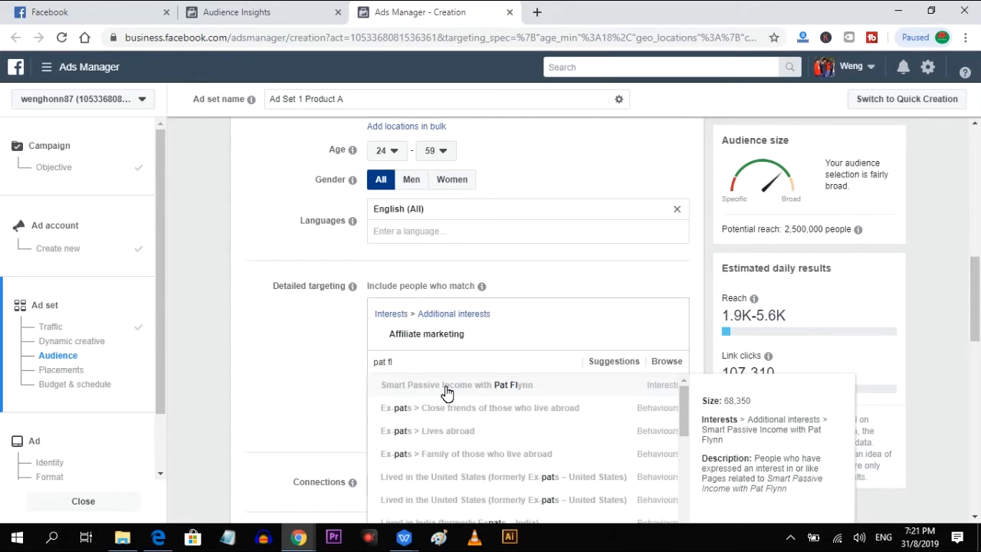
click(447, 386)
scroll(440, 406, down, 2)
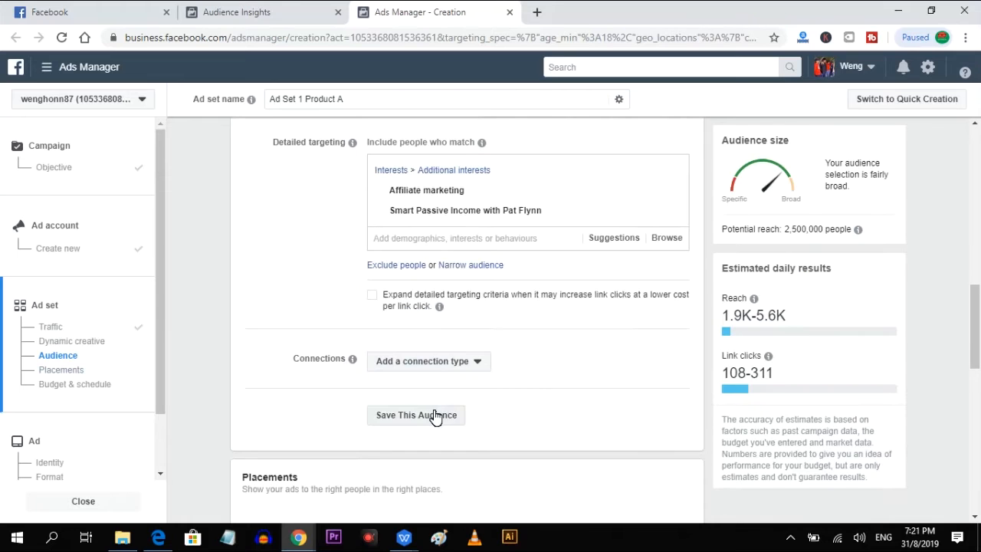
click(432, 416)
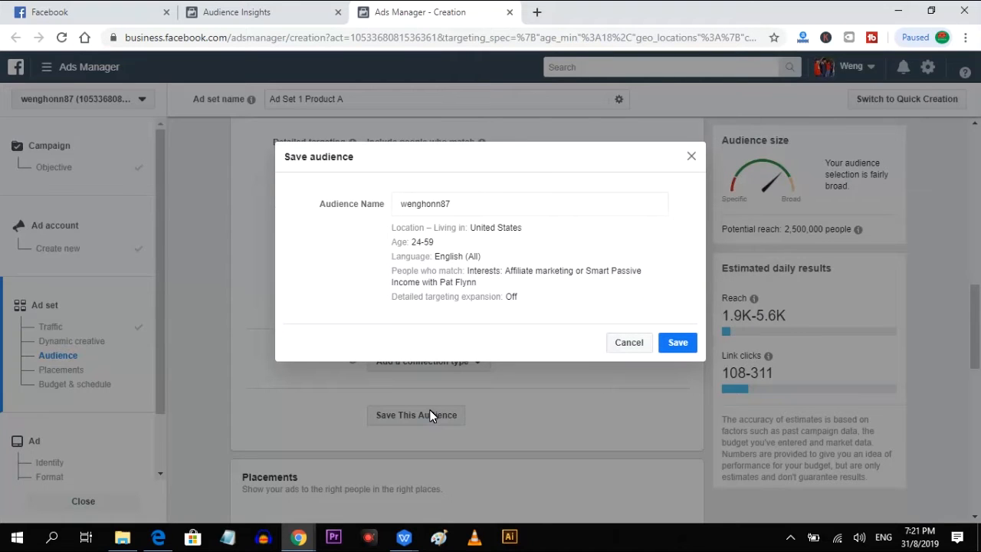
drag(478, 208, 333, 216)
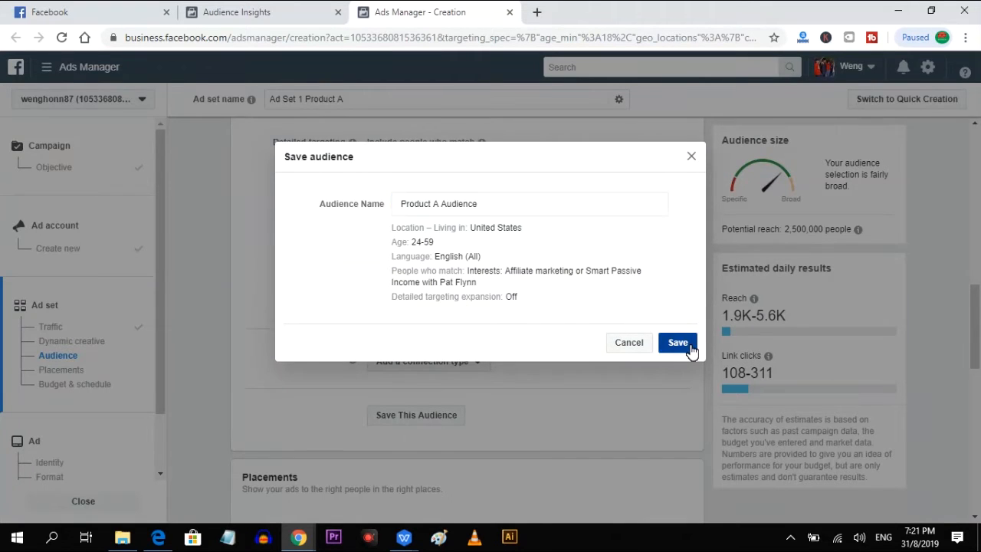
click(677, 342)
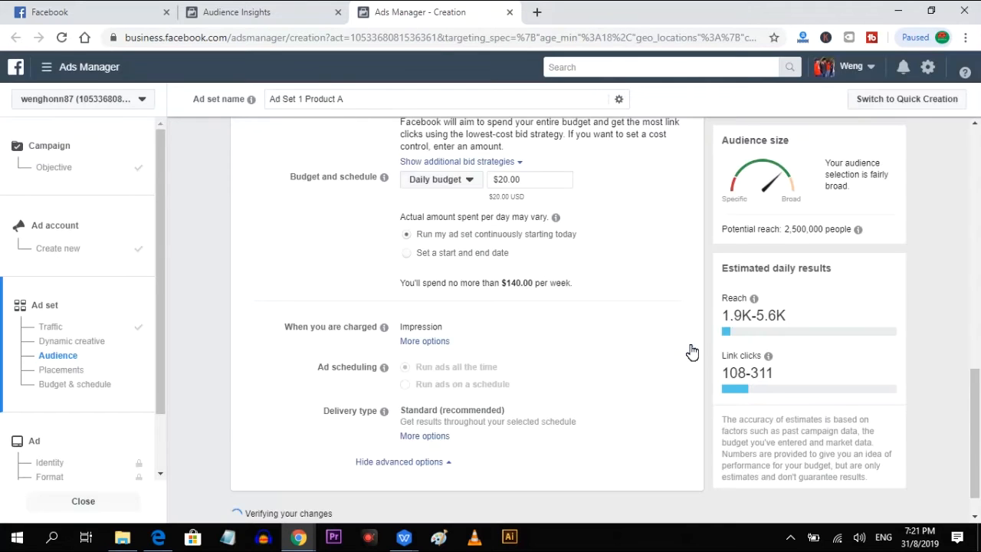
Choose manual placements for the ad set and exclude Messenger inbox and all Stories placements.
scroll(580, 334, up, 5)
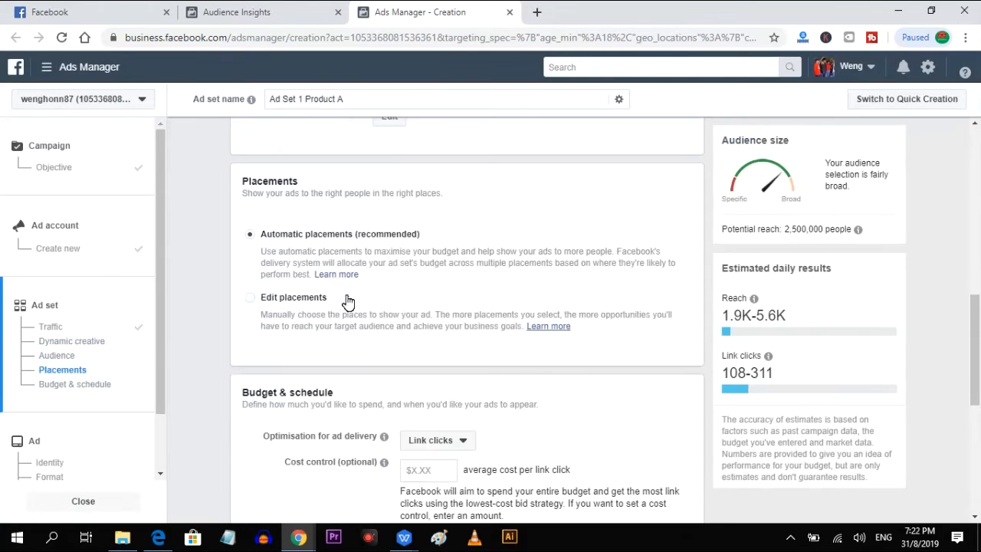
click(251, 298)
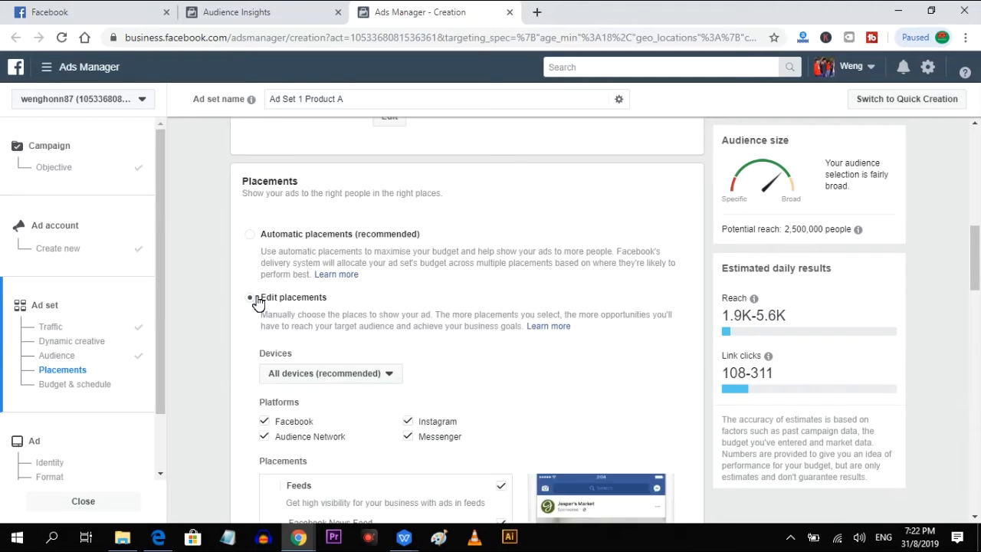
scroll(453, 350, down, 1)
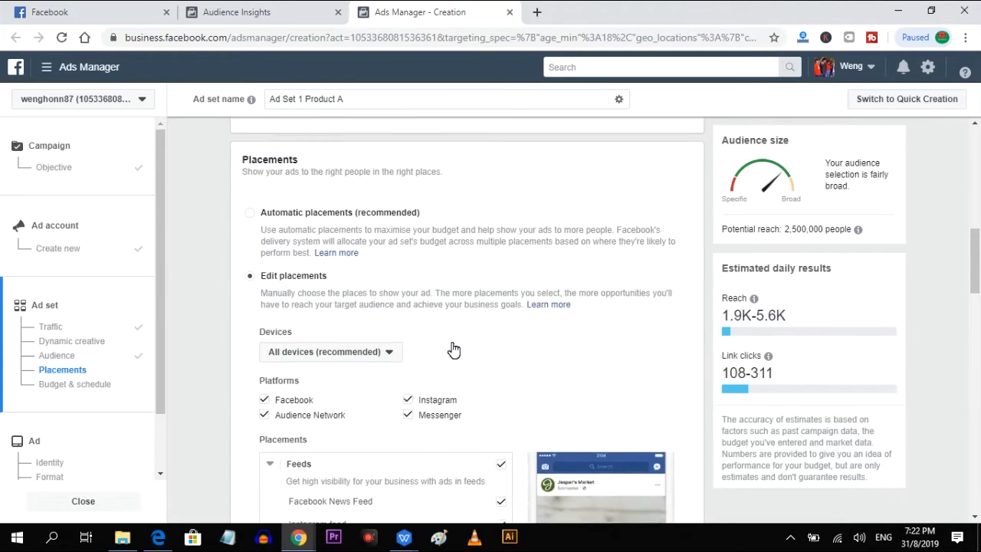
scroll(413, 345, down, 1)
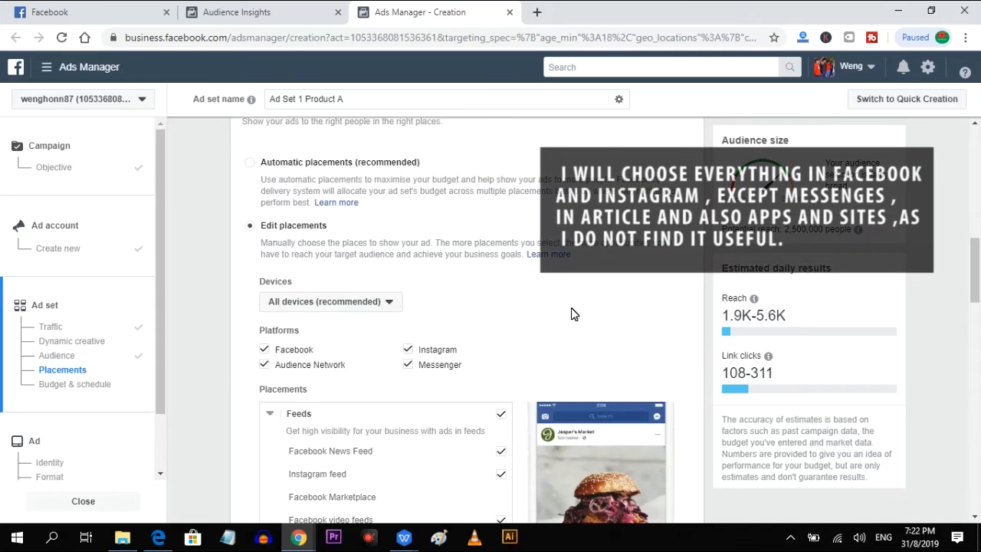
scroll(539, 253, down, 1)
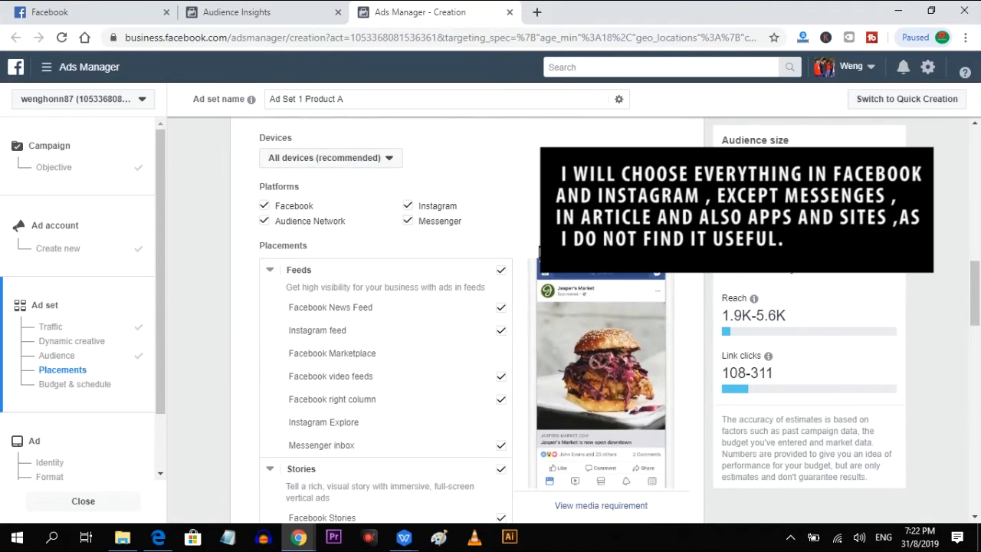
scroll(537, 250, down, 1)
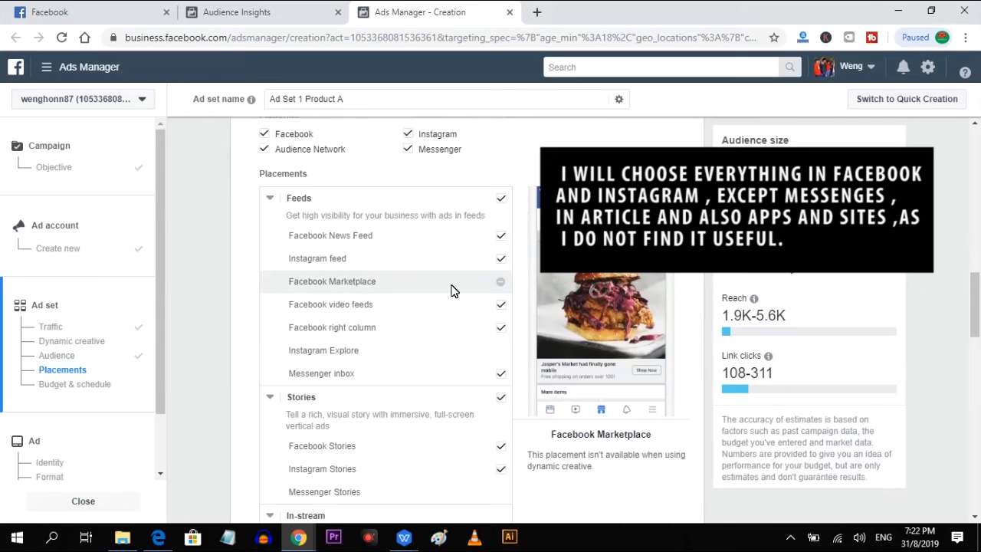
scroll(505, 305, down, 1)
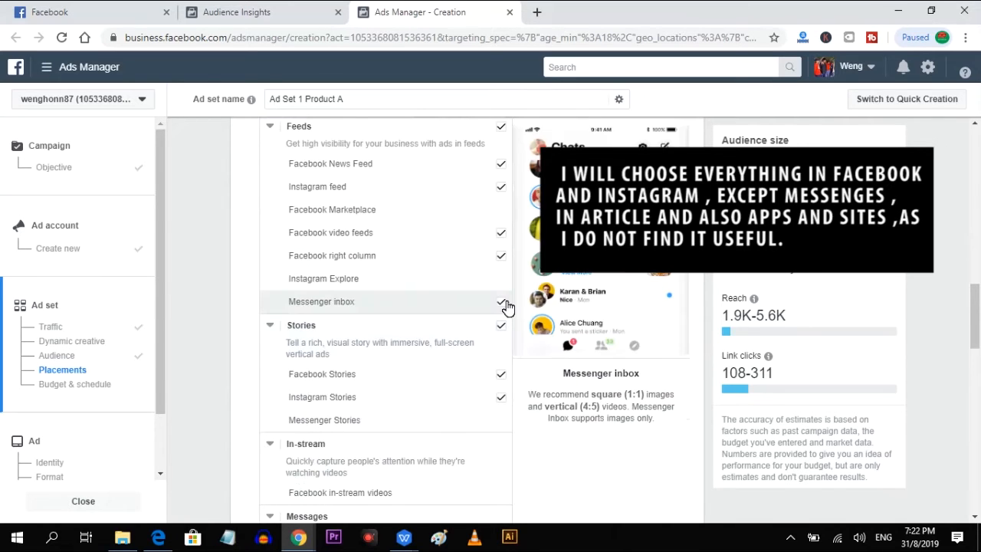
click(502, 303)
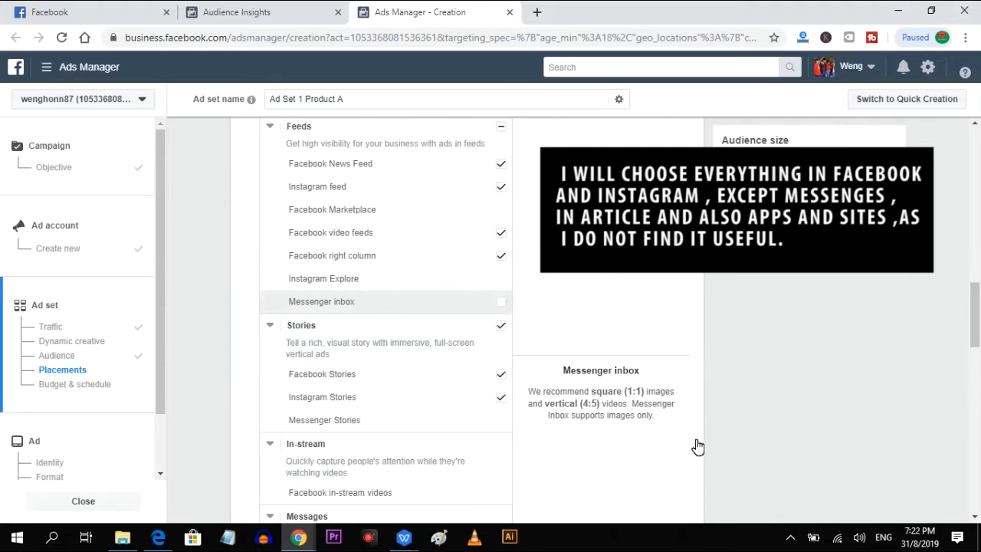
click(502, 328)
Exclude the In-article placements and all Audience Network placements under Apps and sites.
scroll(498, 345, down, 2)
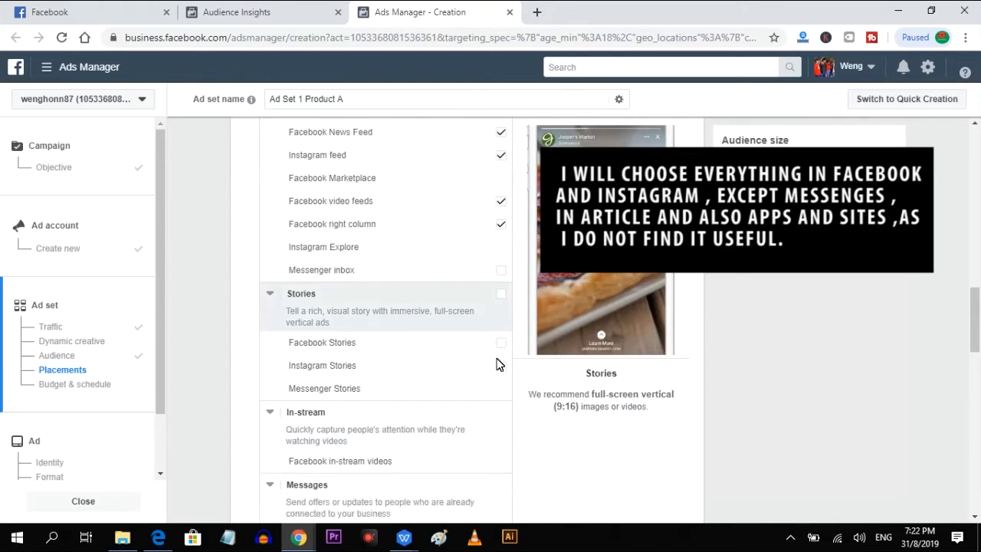
scroll(503, 447, down, 2)
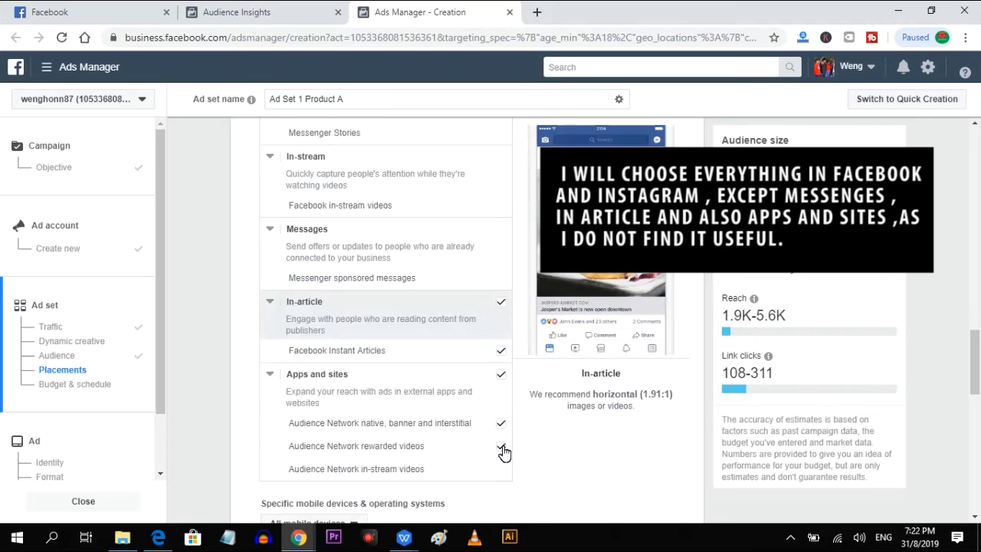
click(501, 304)
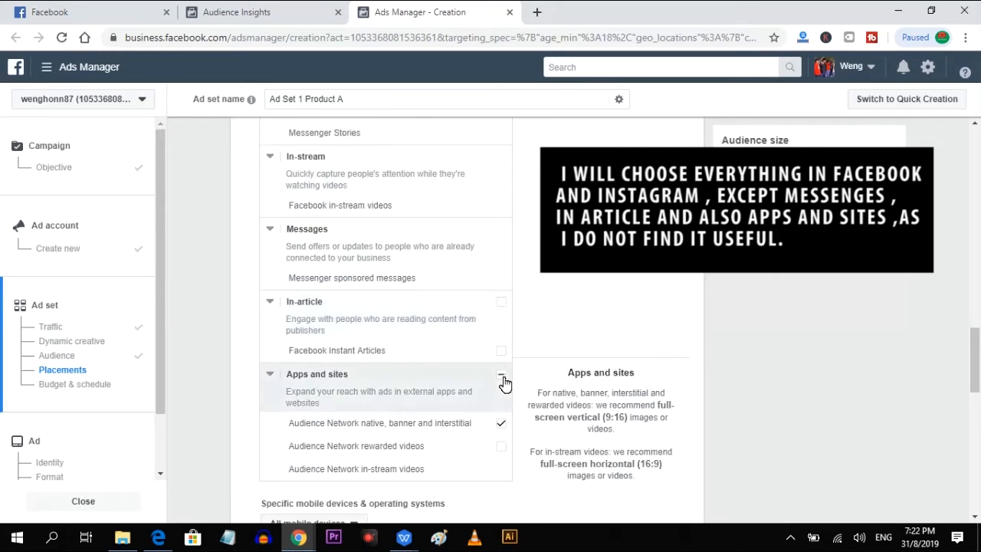
click(503, 431)
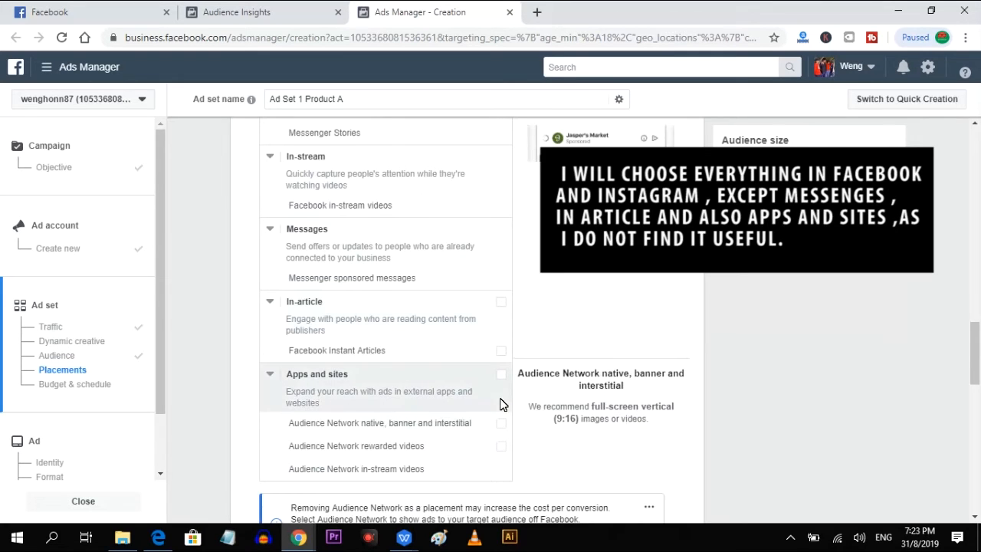
scroll(491, 368, up, 5)
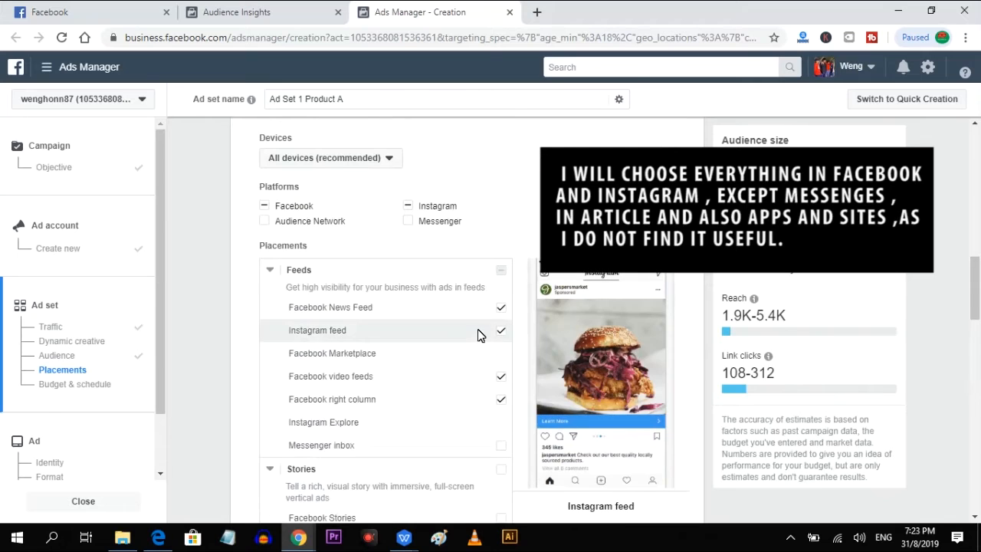
Set the ad set's cost control to an average of $5.00 per link click.
scroll(663, 395, down, 5)
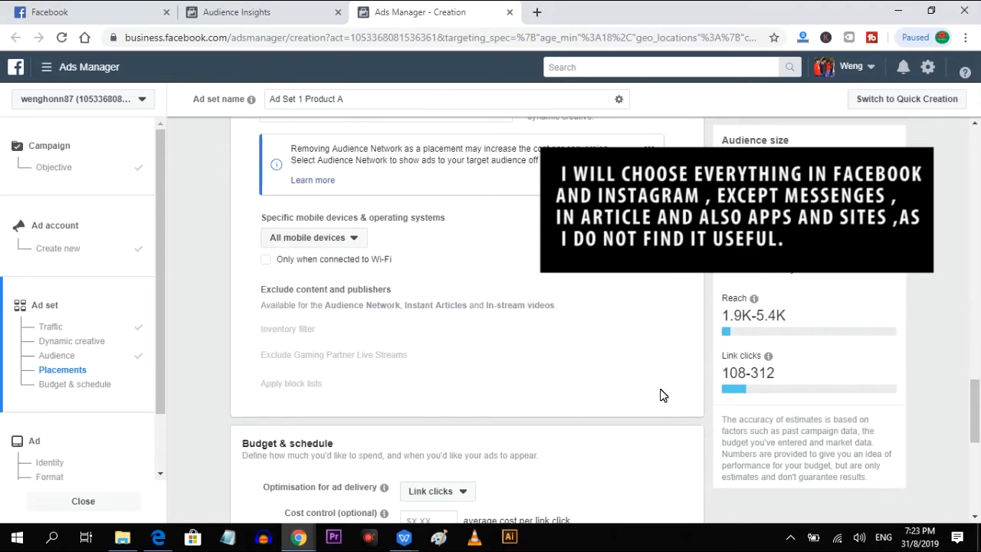
scroll(623, 335, down, 2)
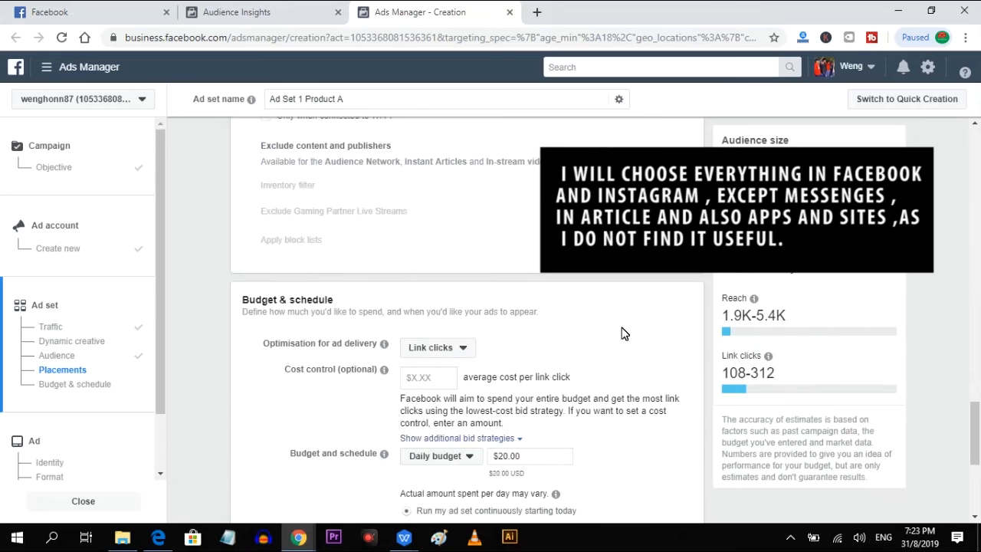
click(464, 348)
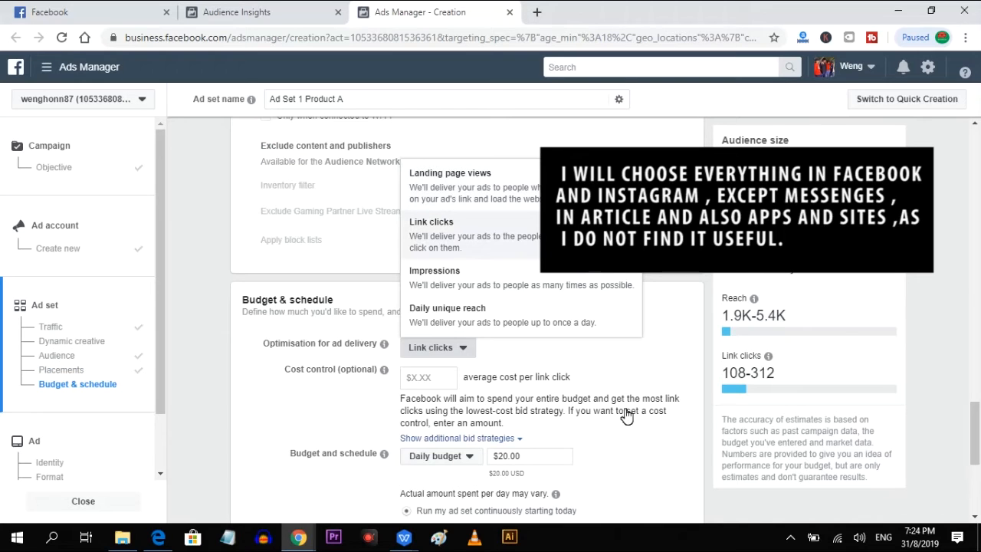
click(579, 382)
scroll(604, 350, down, 1)
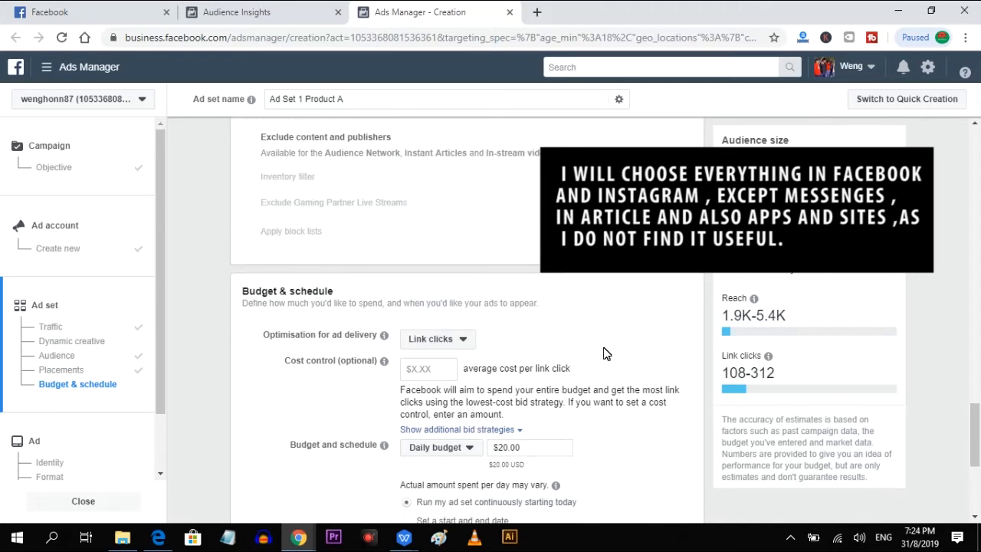
text(5)
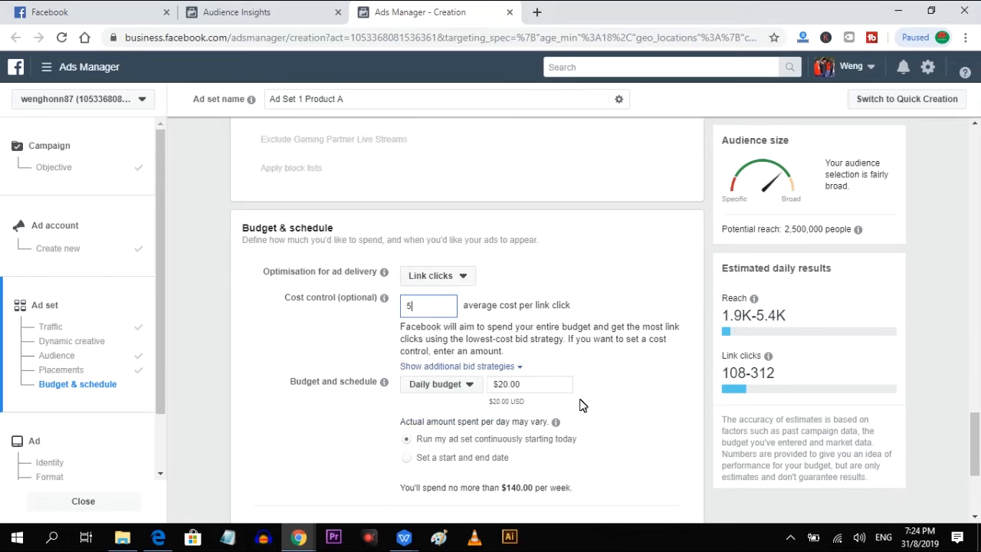
Set the ad set's daily budget to $5.00.
click(547, 394)
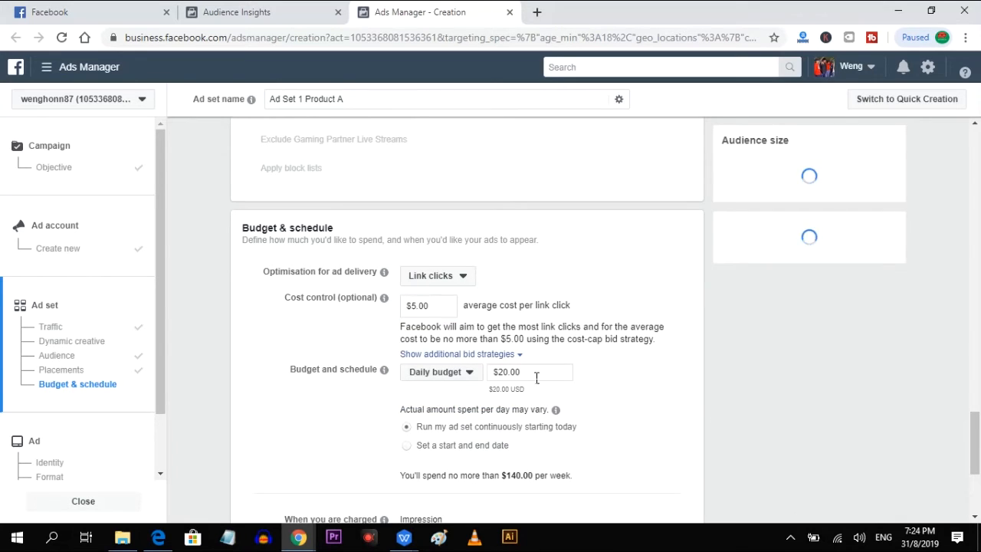
click(479, 379)
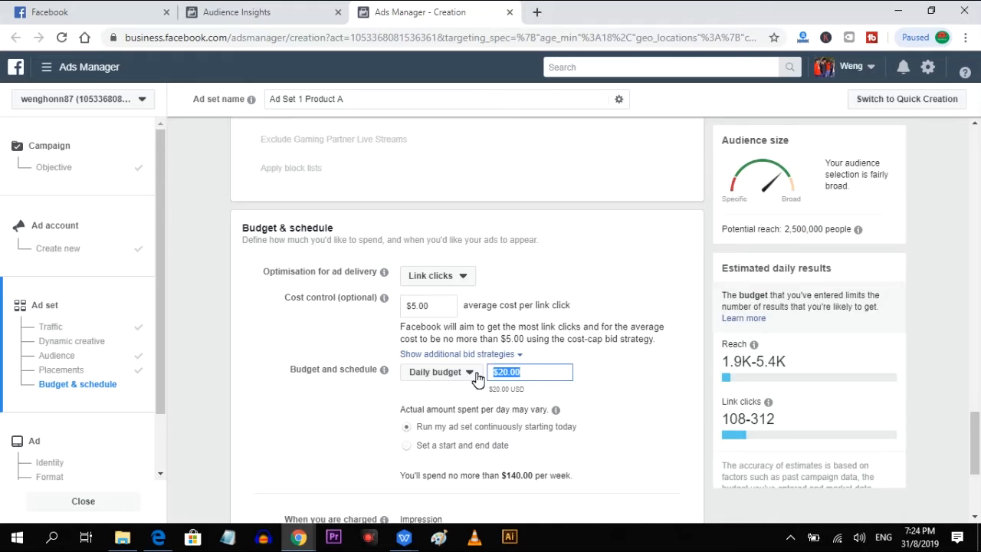
text(5)
scroll(625, 429, down, 2)
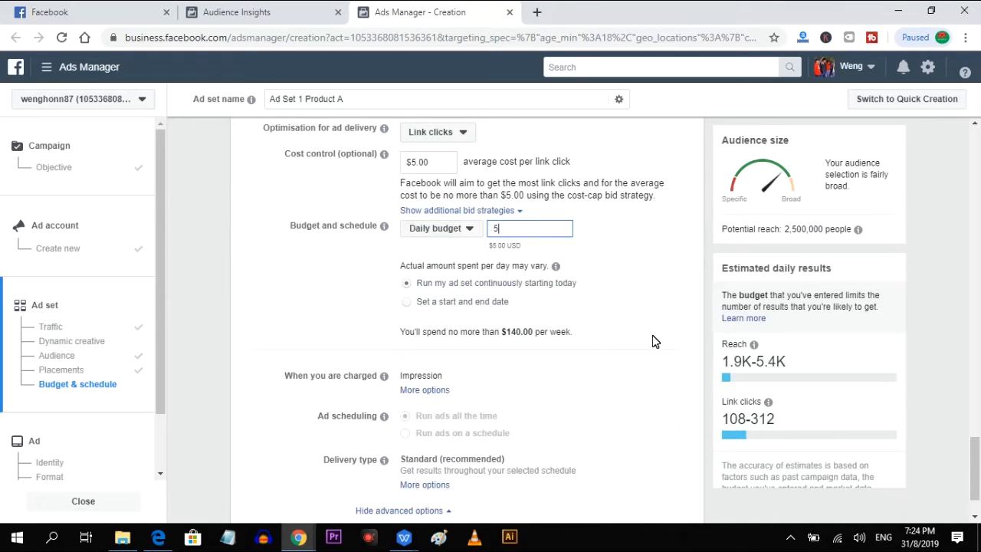
click(652, 337)
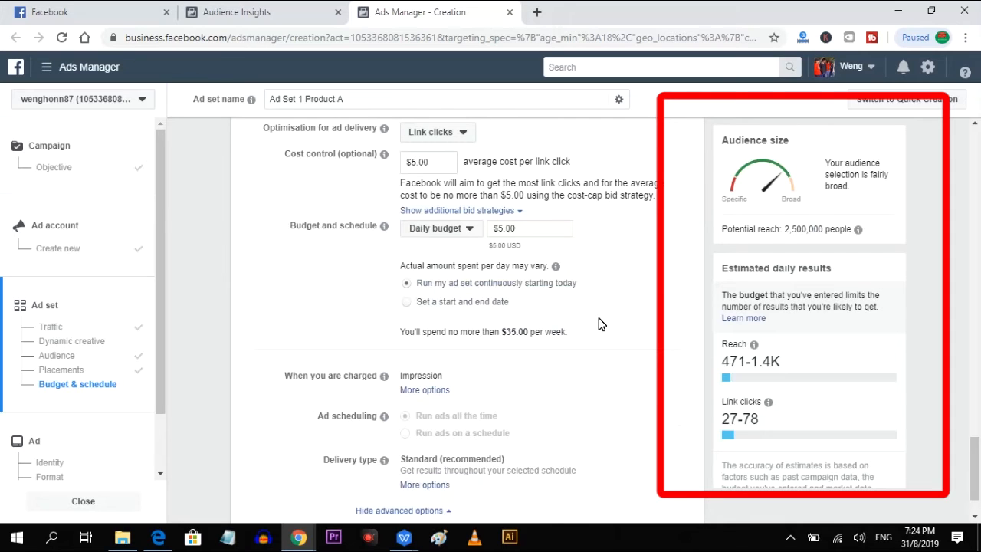
Proceed to the ad's identity settings and keep Dropship MME Malaysia as the Facebook Page.
scroll(600, 324, down, 1)
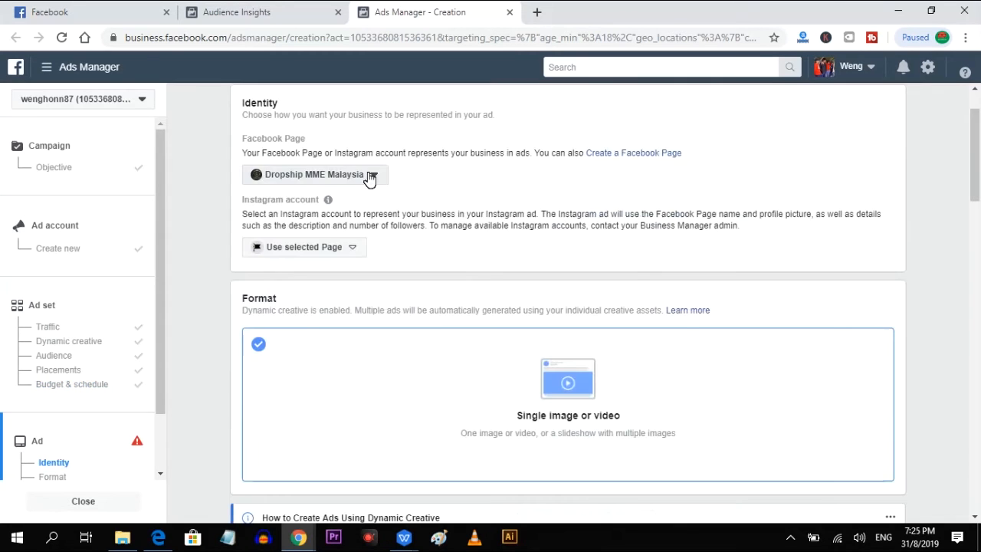
click(368, 176)
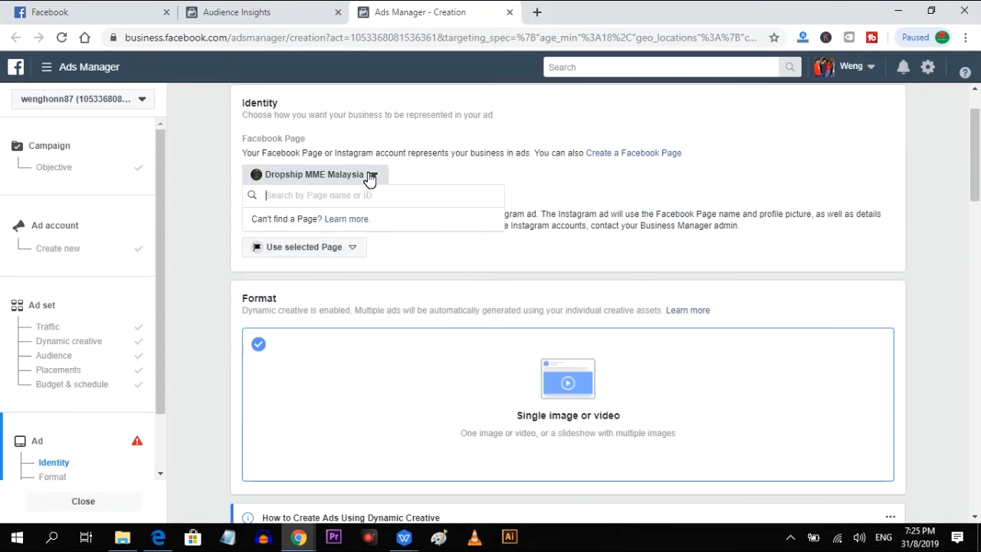
click(674, 216)
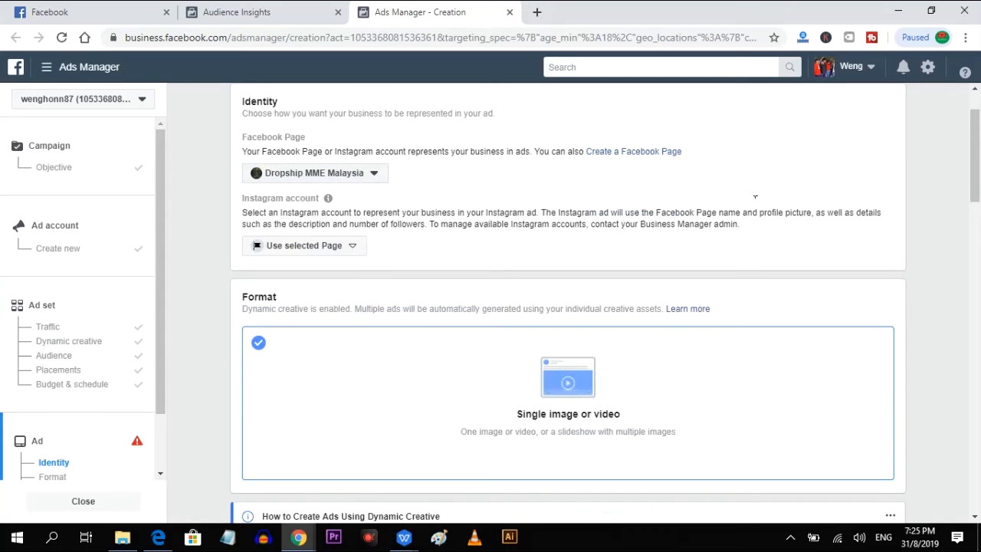
Upload the image "boost your affiliate income 100%" as the ad's media.
scroll(885, 306, down, 3)
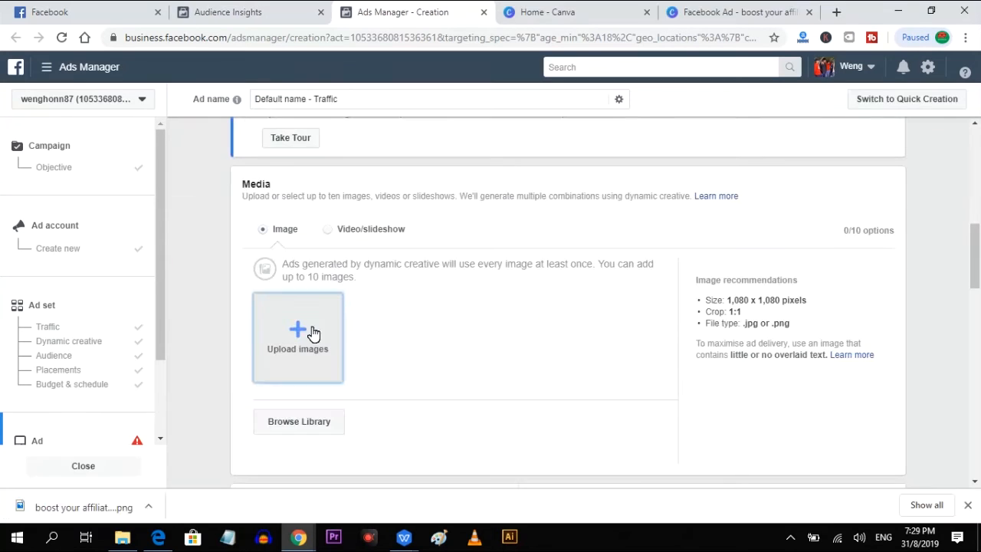
click(307, 332)
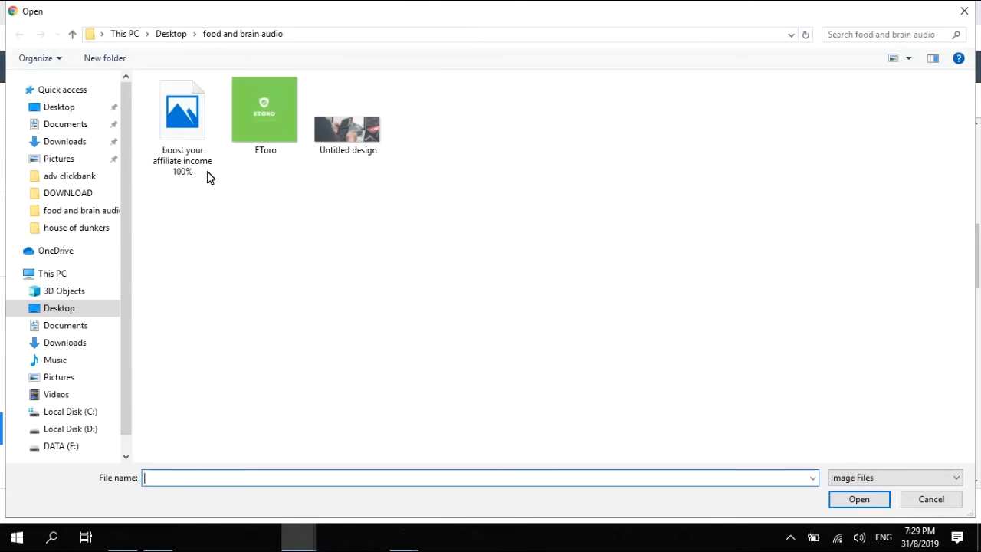
double_click(170, 136)
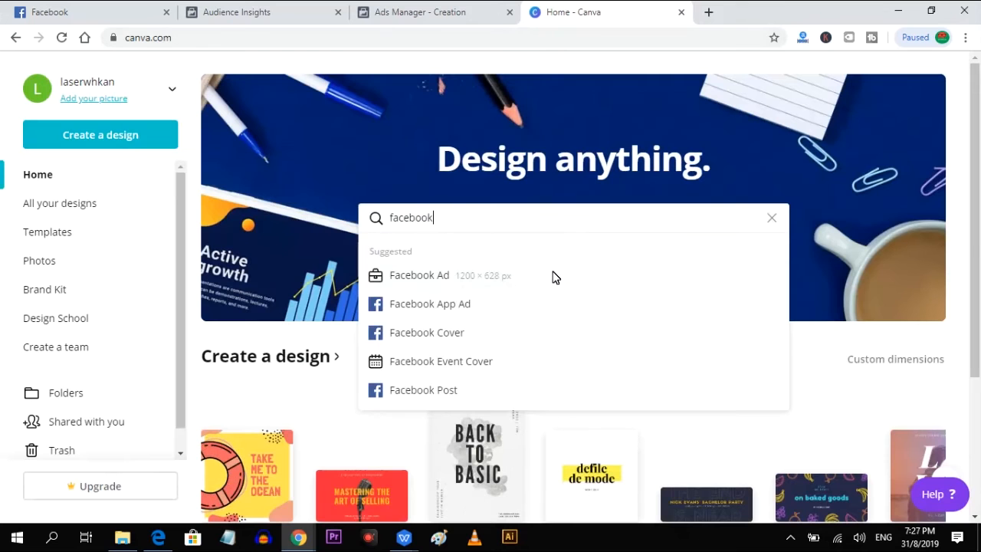
Create a Facebook Ad design in Canva and choose the "Find Your Footing" template for it.
click(554, 276)
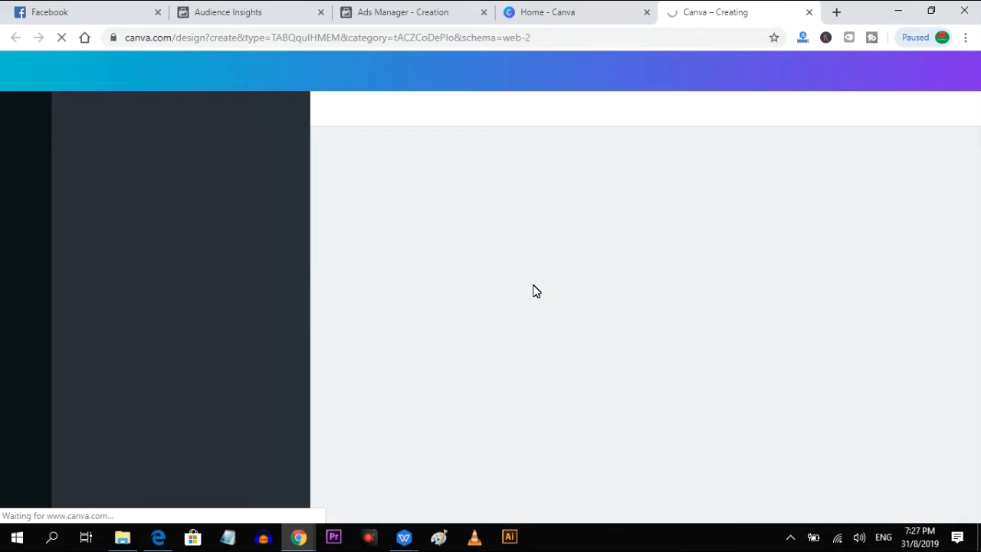
scroll(253, 358, down, 2)
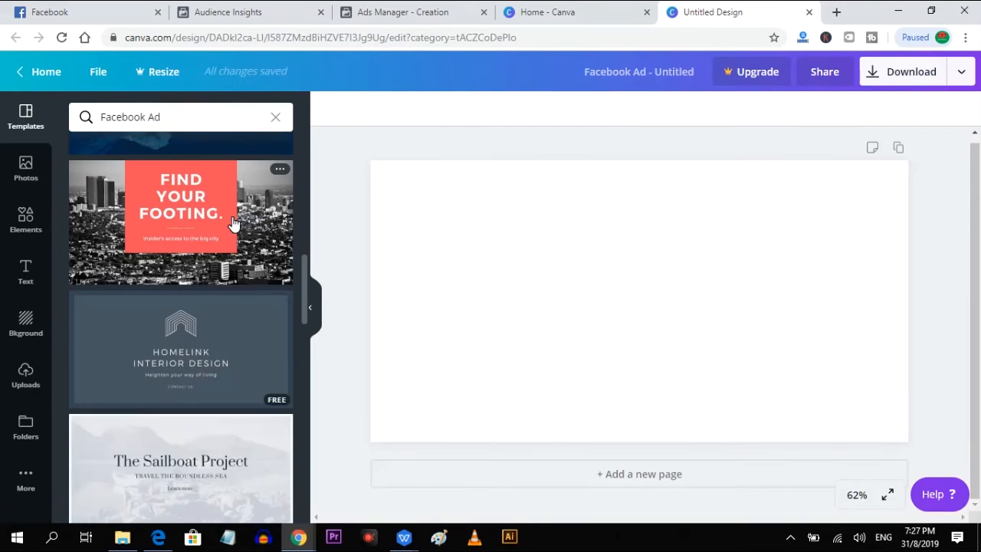
click(234, 222)
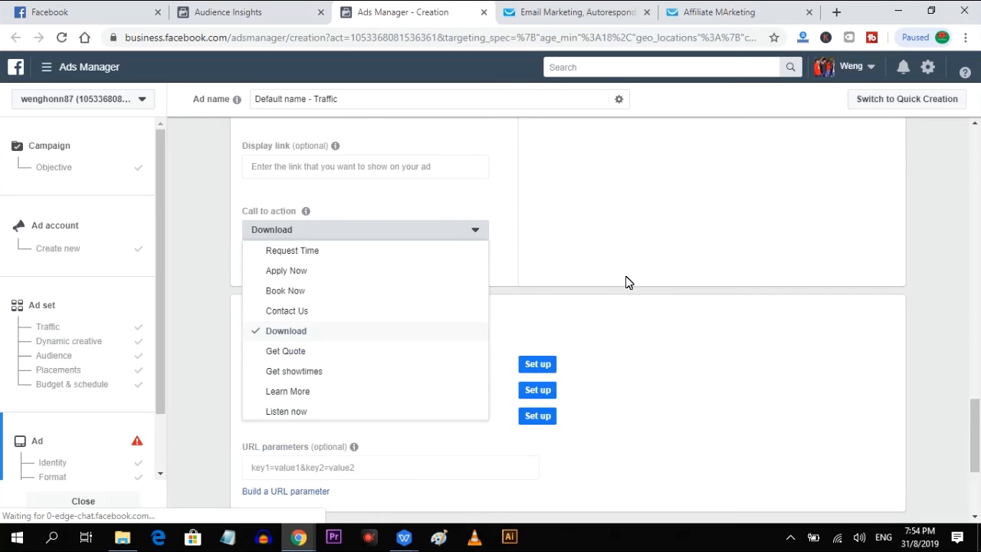
Keep Download as the ad's call to action in Ads Manager.
click(626, 282)
mouse_move(306, 364)
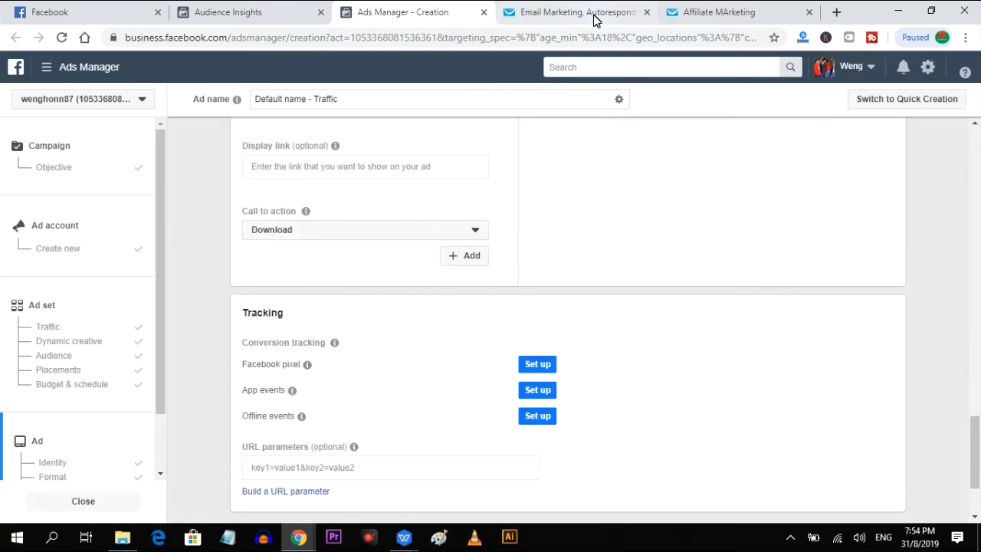
Switch to GetResponse, open the "Affiliate MArketing" landing page and continue to its settings.
click(594, 16)
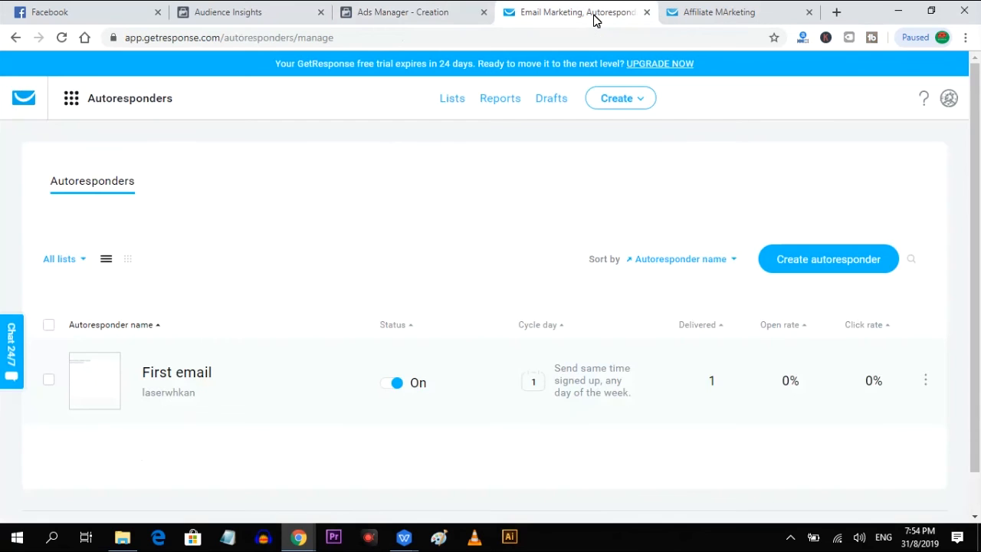
click(73, 100)
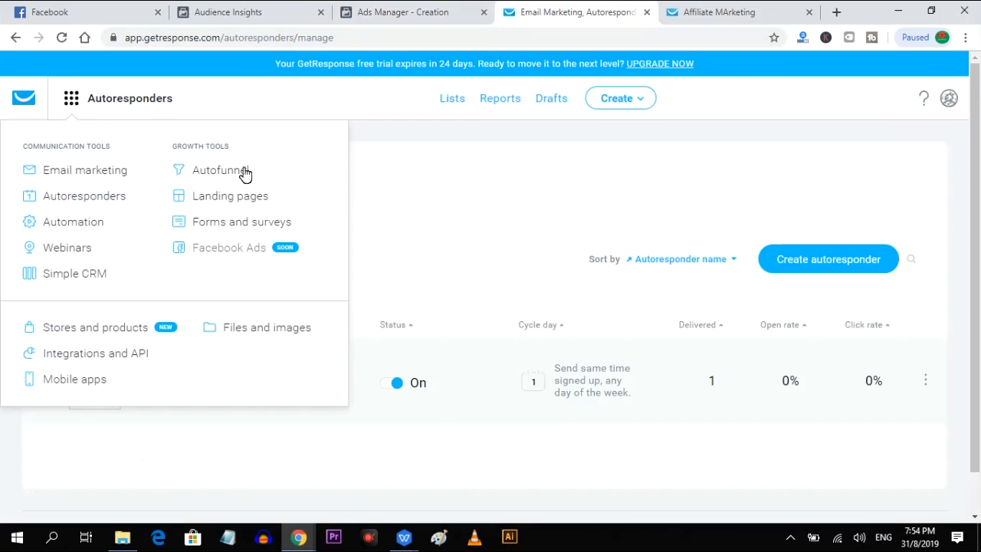
click(245, 199)
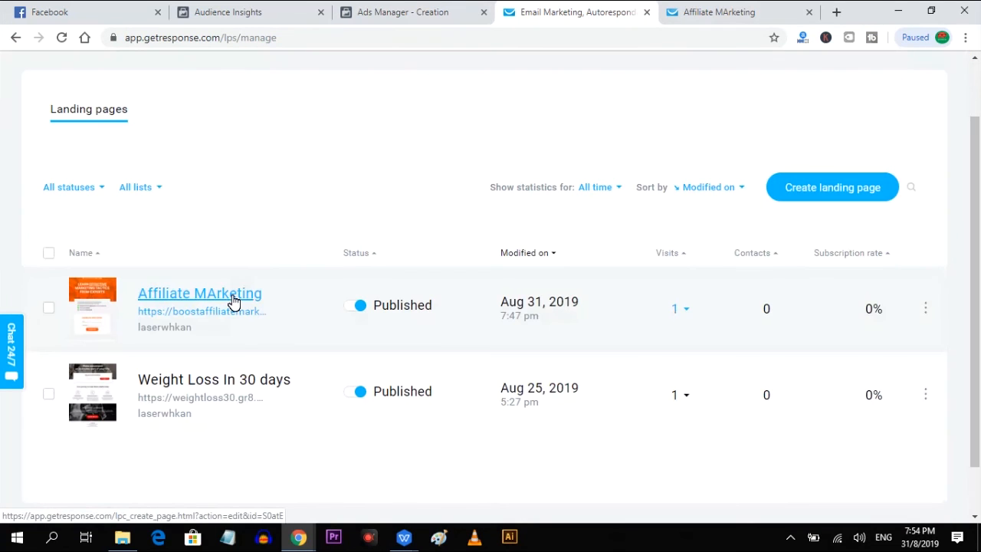
click(234, 301)
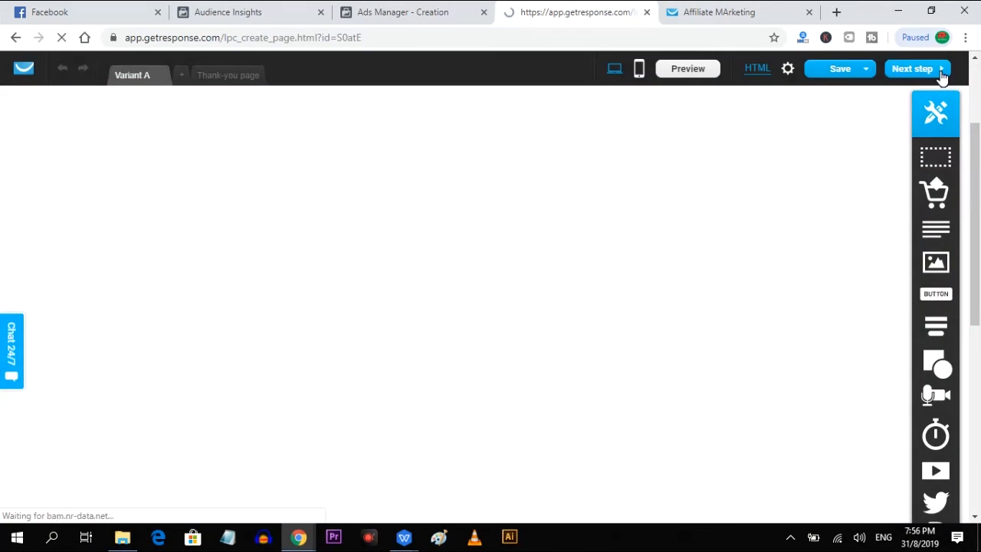
click(942, 76)
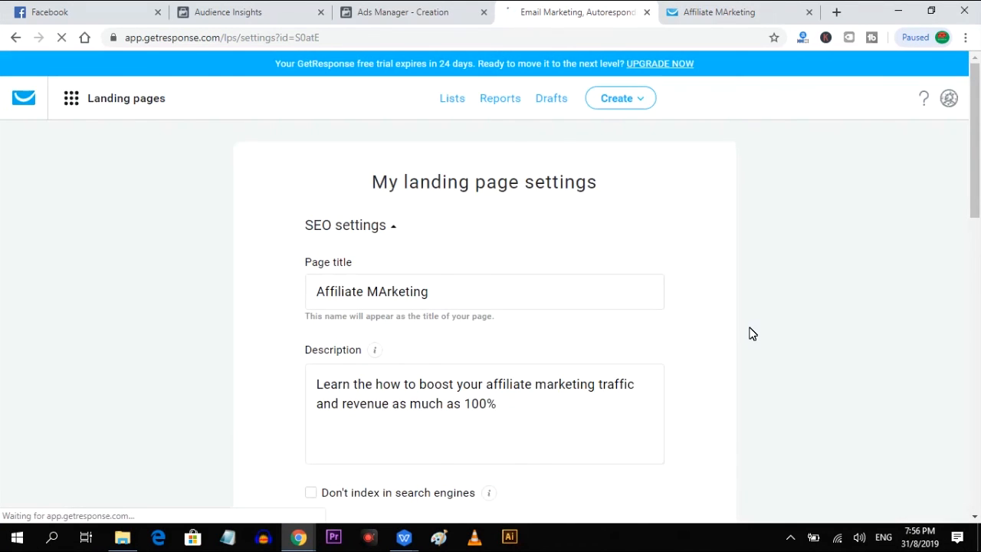
Choose Facebook Pixel as the landing page's Analytics & Remarketing platform.
scroll(751, 334, down, 10)
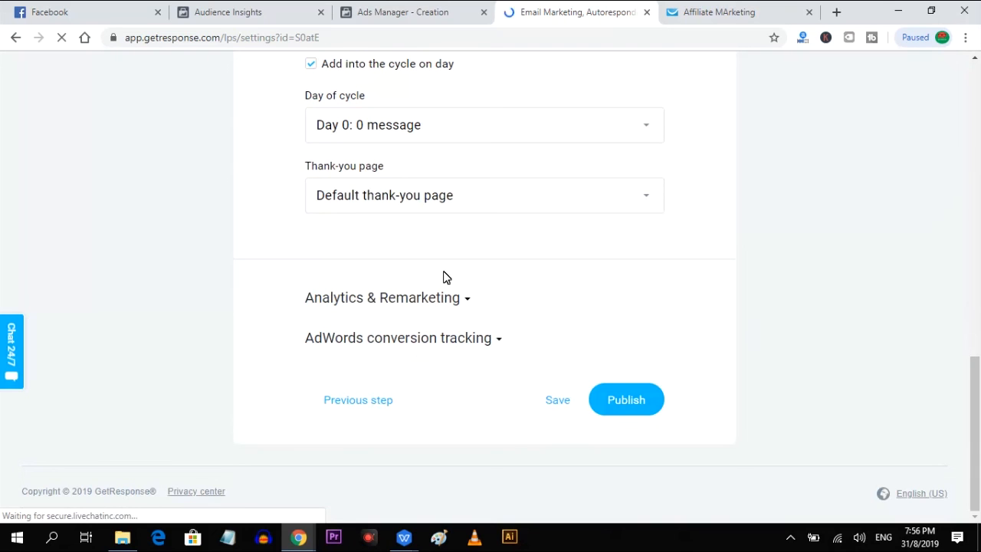
click(448, 299)
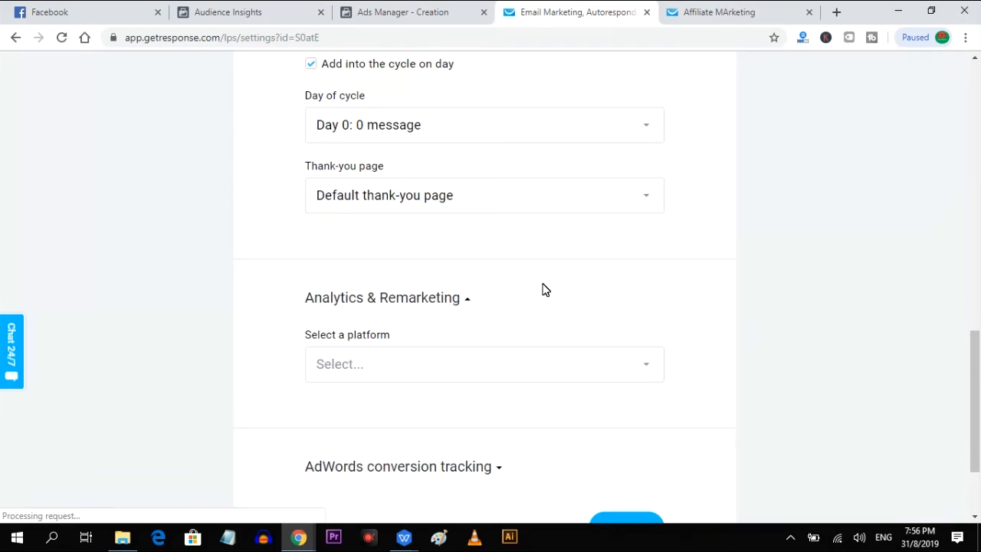
click(436, 364)
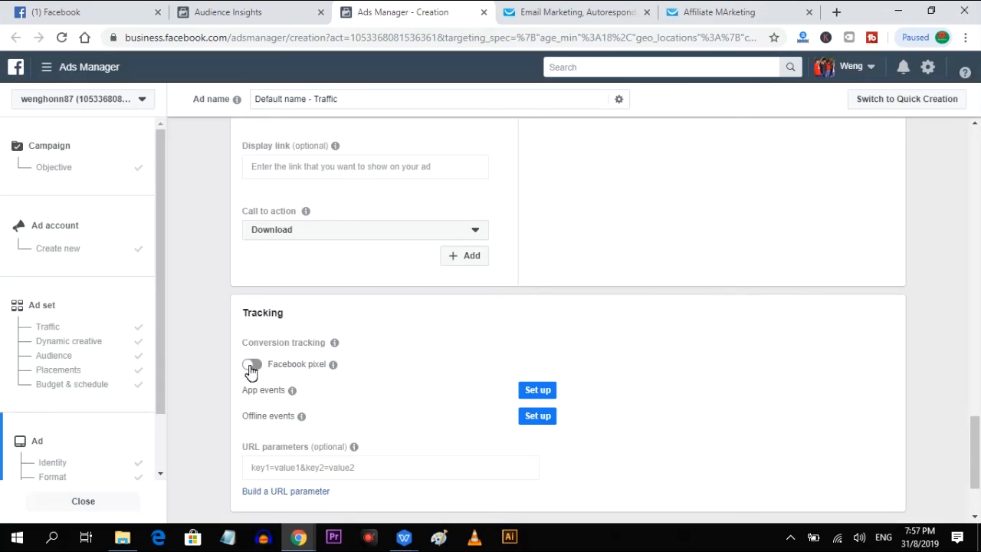
Switch to Ads Manager, enable Facebook pixel conversion tracking for the ad and copy the pixel ID.
click(250, 365)
drag(264, 255, 361, 263)
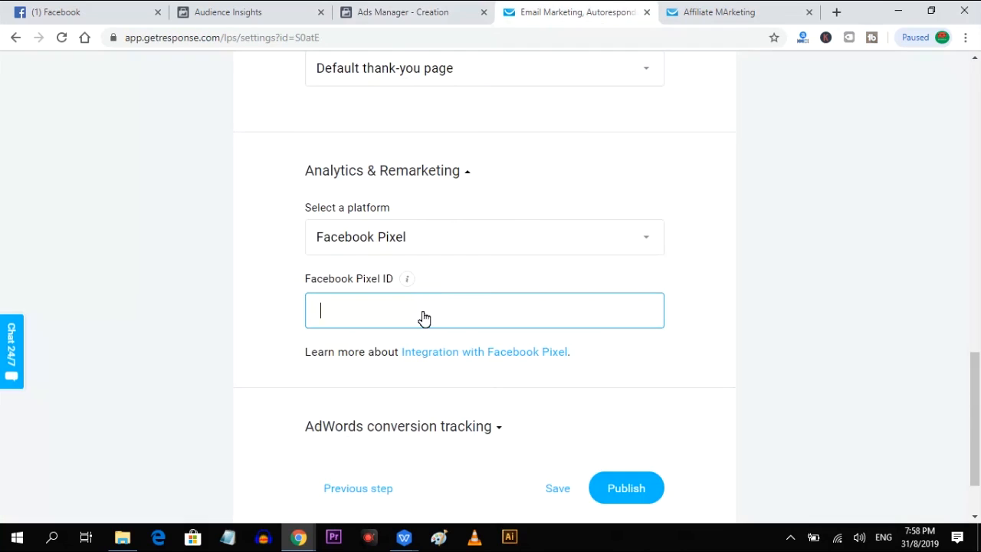
Switch to GetResponse, paste the copied ID as the landing page's Facebook Pixel ID without a leading space, and save the settings.
key(ctrl+v)
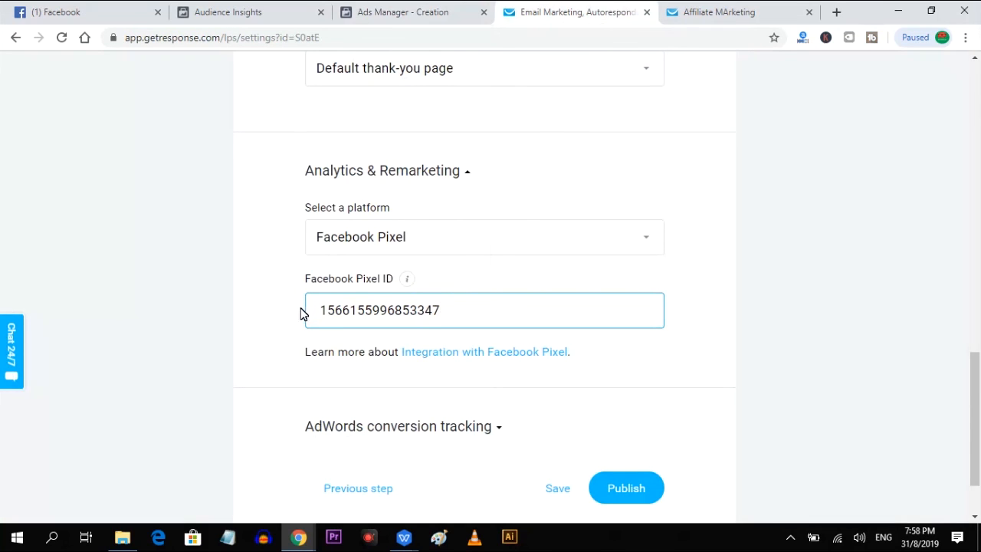
click(325, 321)
key(BackSpace)
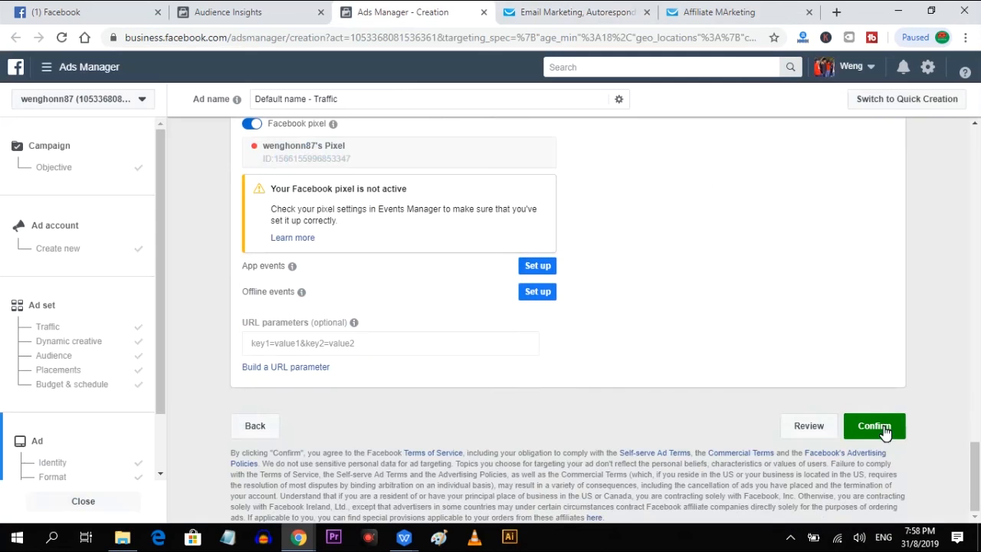
Switch to Ads Manager and confirm the finished ad to submit the campaign.
click(885, 429)
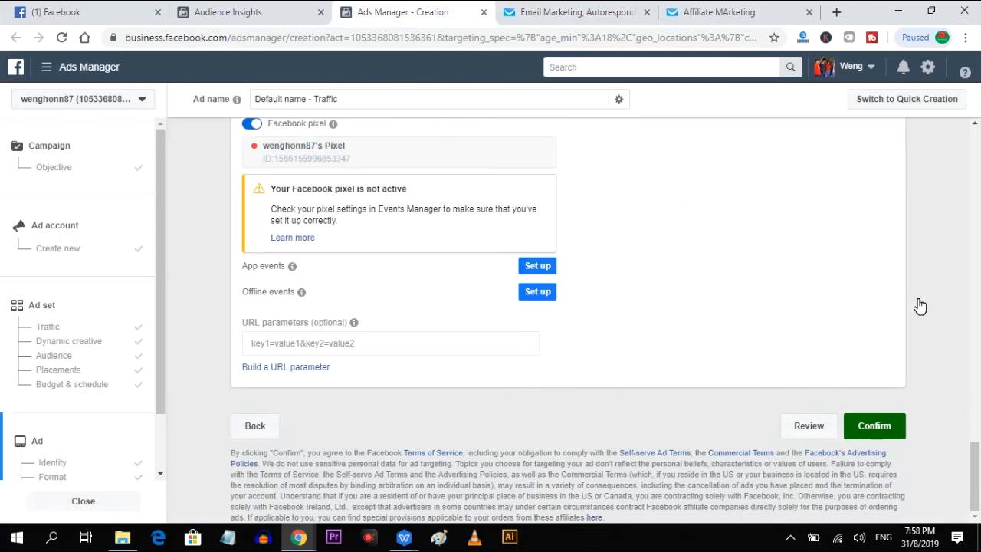